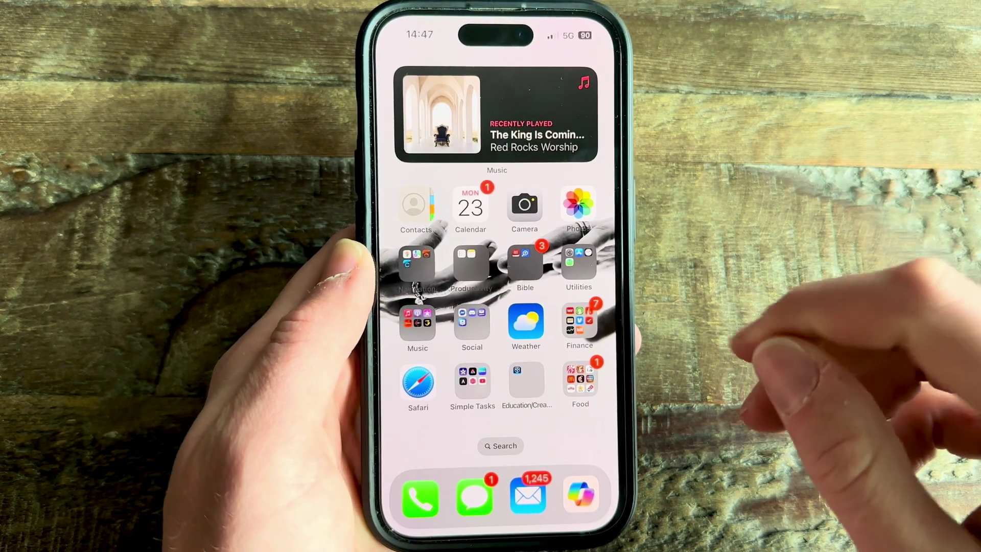
Launch Settings from the Utilities folder to reach the Cellular page
{"action": "left_click", "coordinate": [580, 268]}
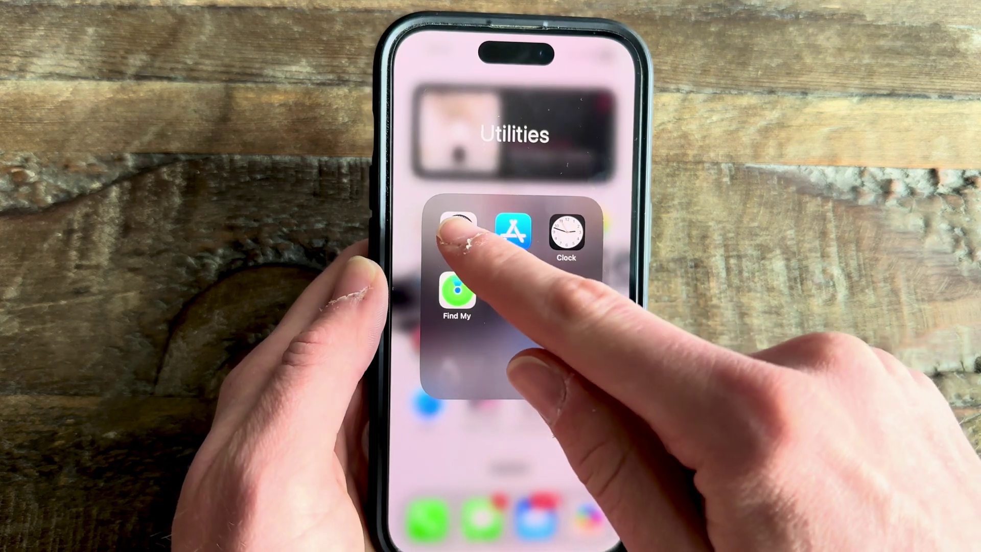
{"action": "left_click", "coordinate": [458, 234]}
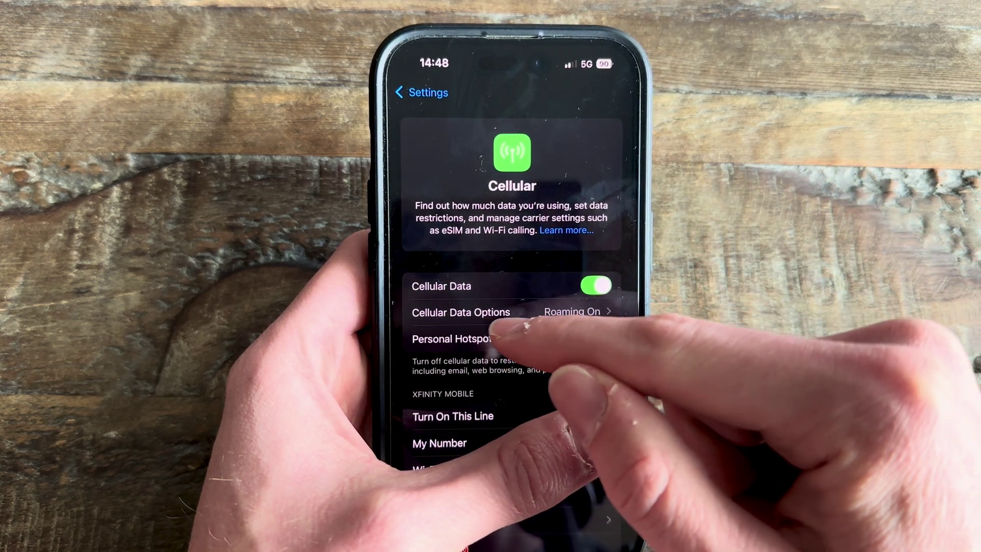
Open Cellular Data Options to view Data Roaming, Voice & Data and Data Mode
{"action": "left_click", "coordinate": [568, 313]}
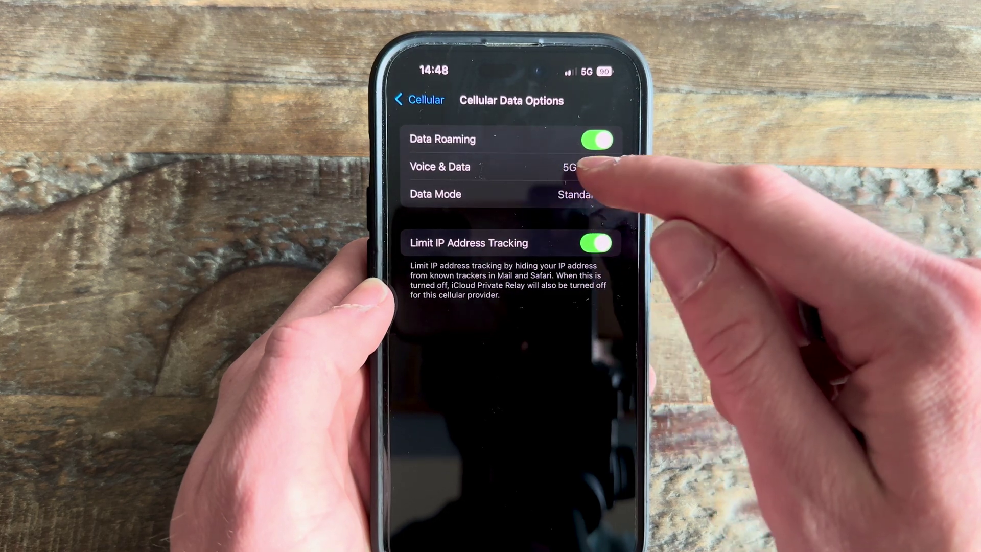
Change Voice & Data from 5G Auto to LTE
{"action": "left_click", "coordinate": [582, 167]}
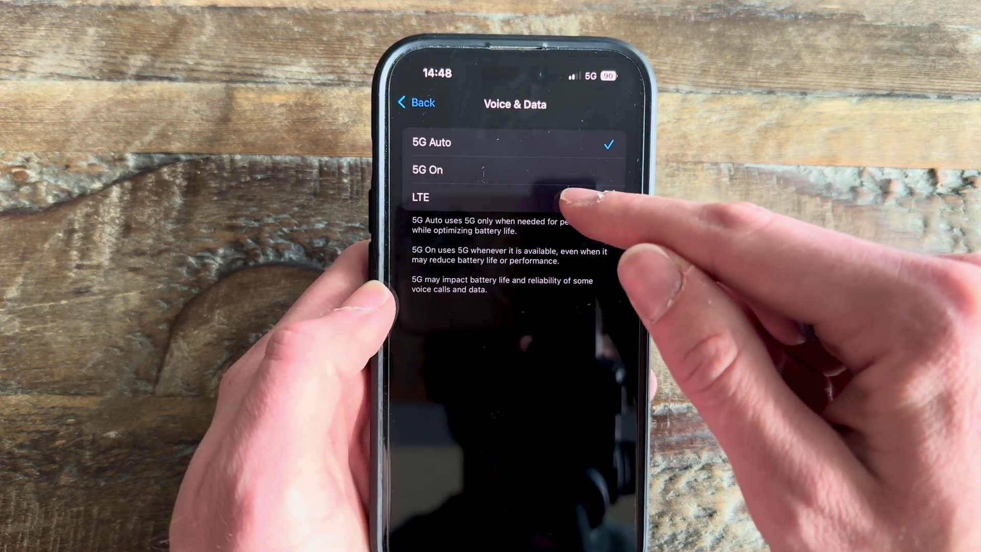
{"action": "left_click", "coordinate": [567, 196]}
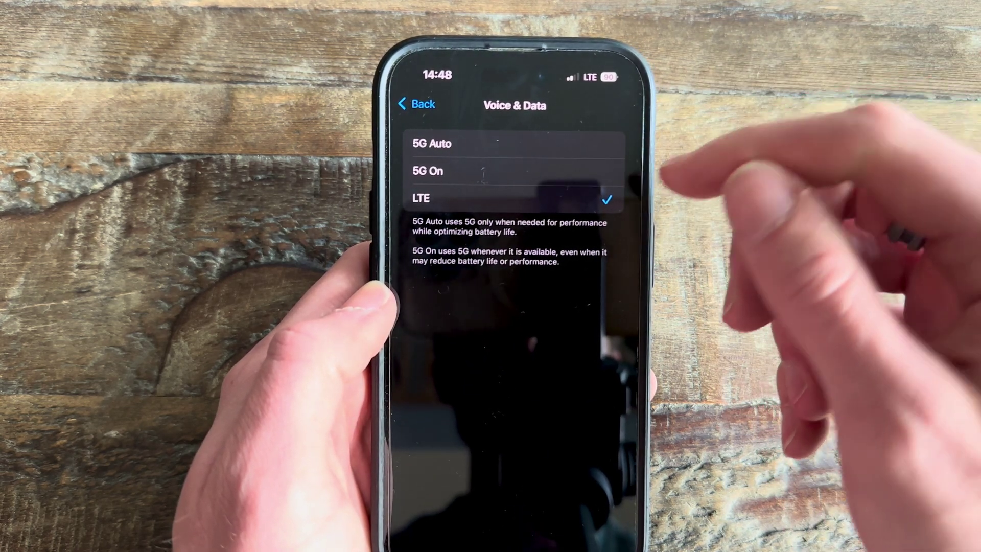
Switch Voice & Data from LTE back to 5G Auto
{"action": "left_click", "coordinate": [573, 143]}
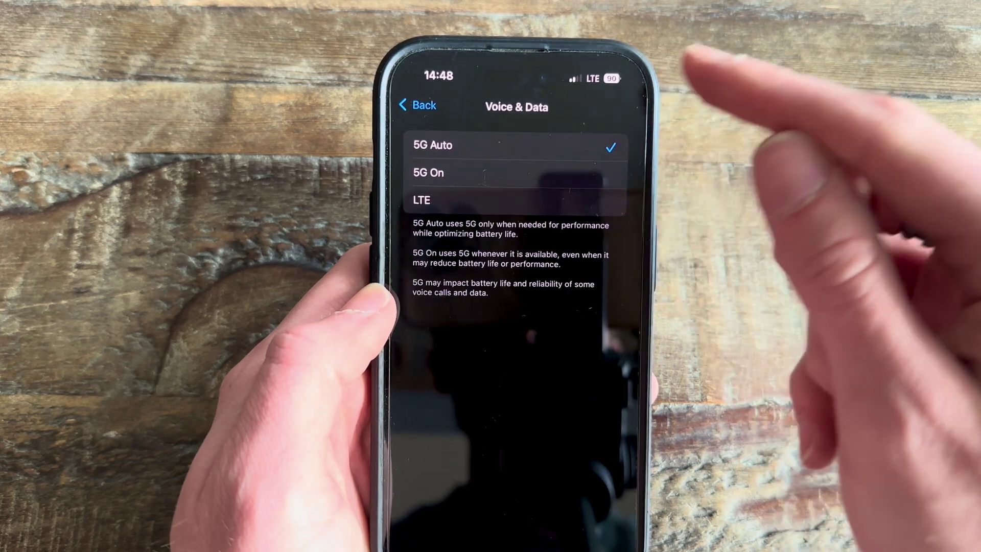